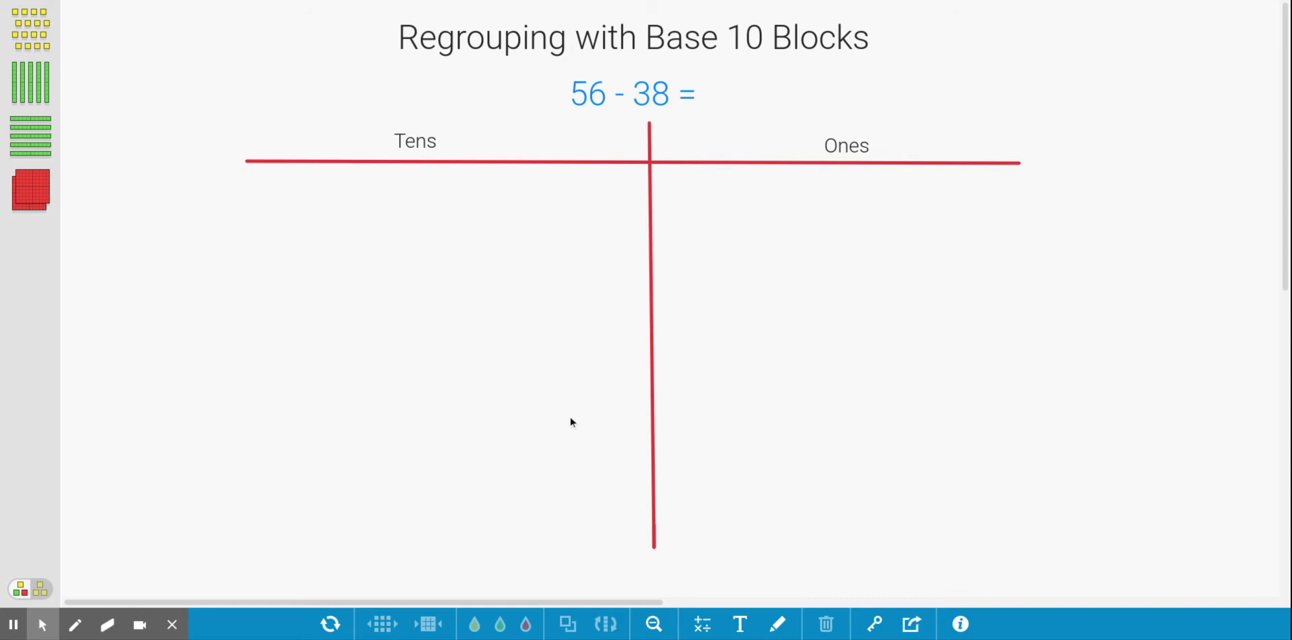
# Draw a red pen line under the 56 in the 56 − 38 equation.
pyautogui.click(778, 626)
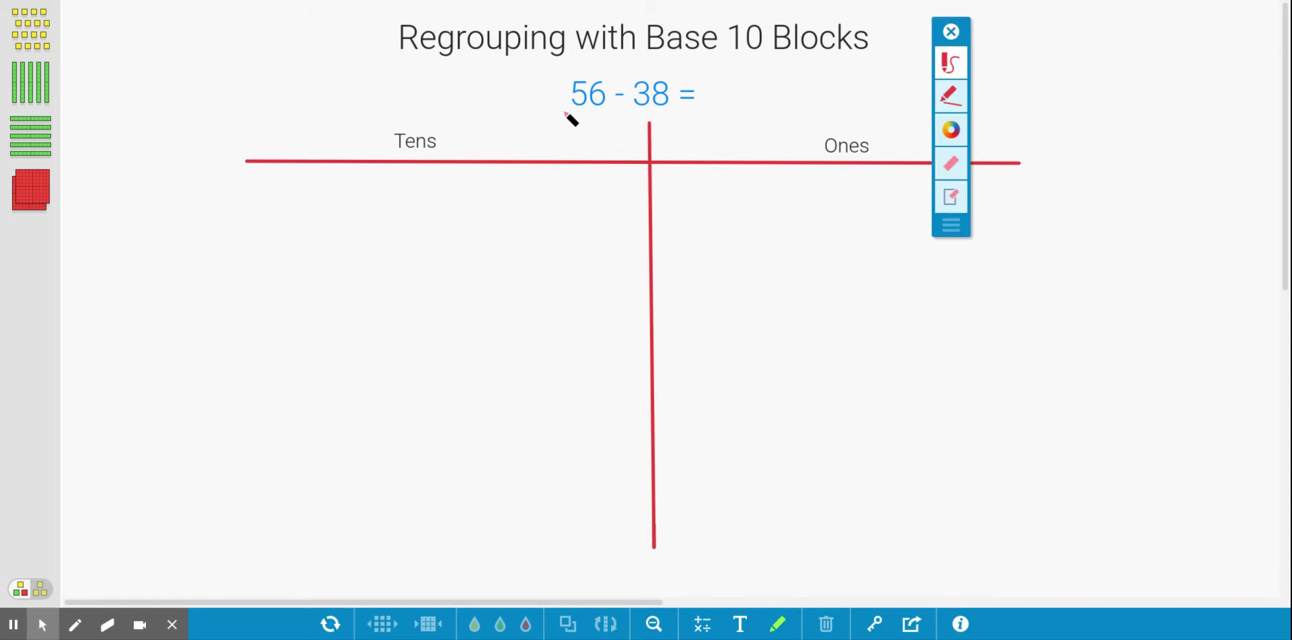
pyautogui.moveTo(562, 108); pyautogui.dragTo(612, 109)
# Place five ten-rods side by side in the Tens column.
pyautogui.moveTo(15, 96); pyautogui.dragTo(231, 300)
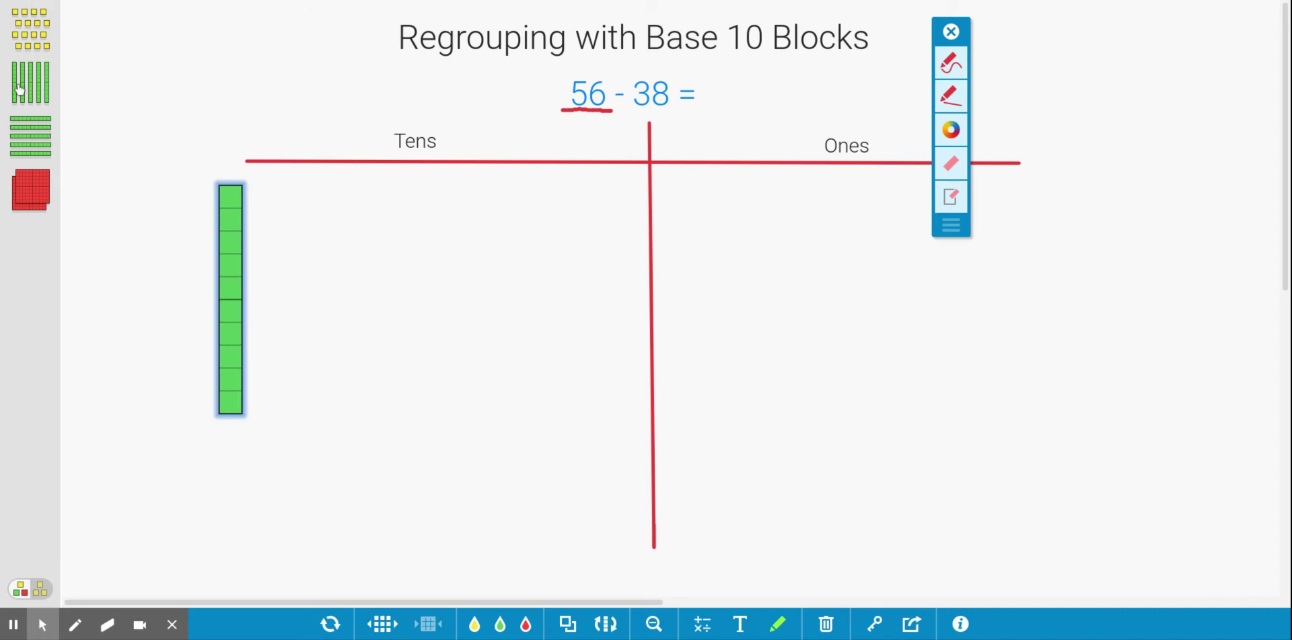
pyautogui.moveTo(16, 74); pyautogui.dragTo(264, 301)
pyautogui.moveTo(26, 98); pyautogui.dragTo(310, 307)
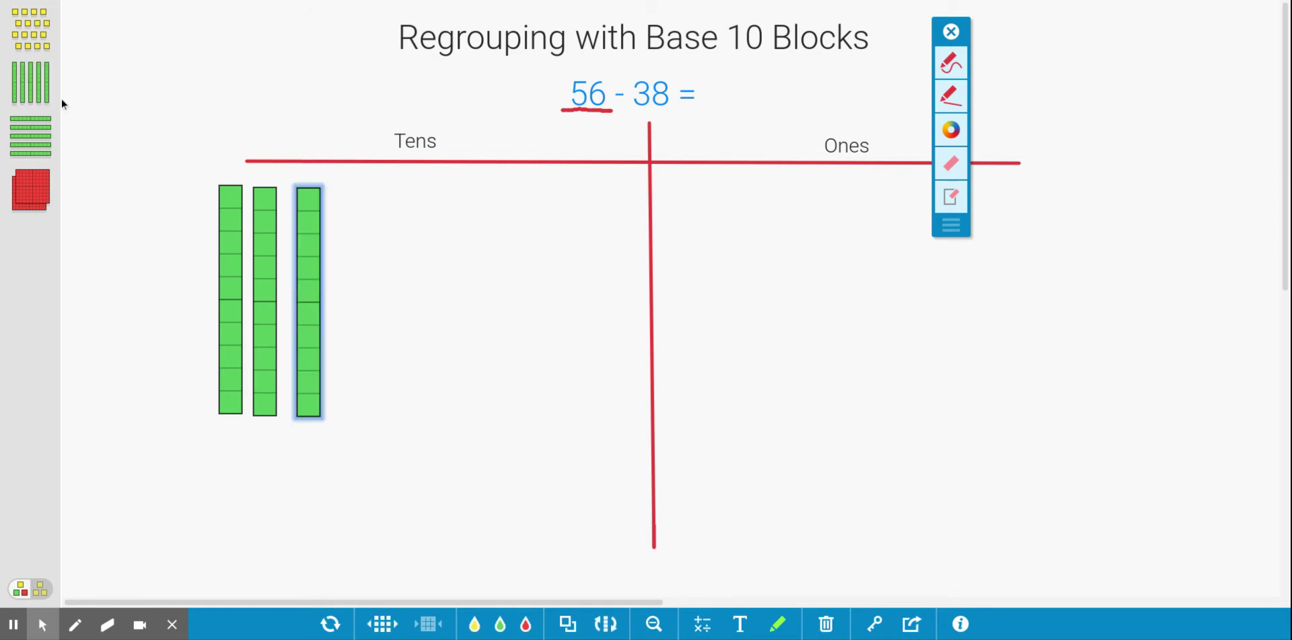
pyautogui.moveTo(30, 85); pyautogui.dragTo(358, 301)
pyautogui.moveTo(30, 85); pyautogui.dragTo(410, 305)
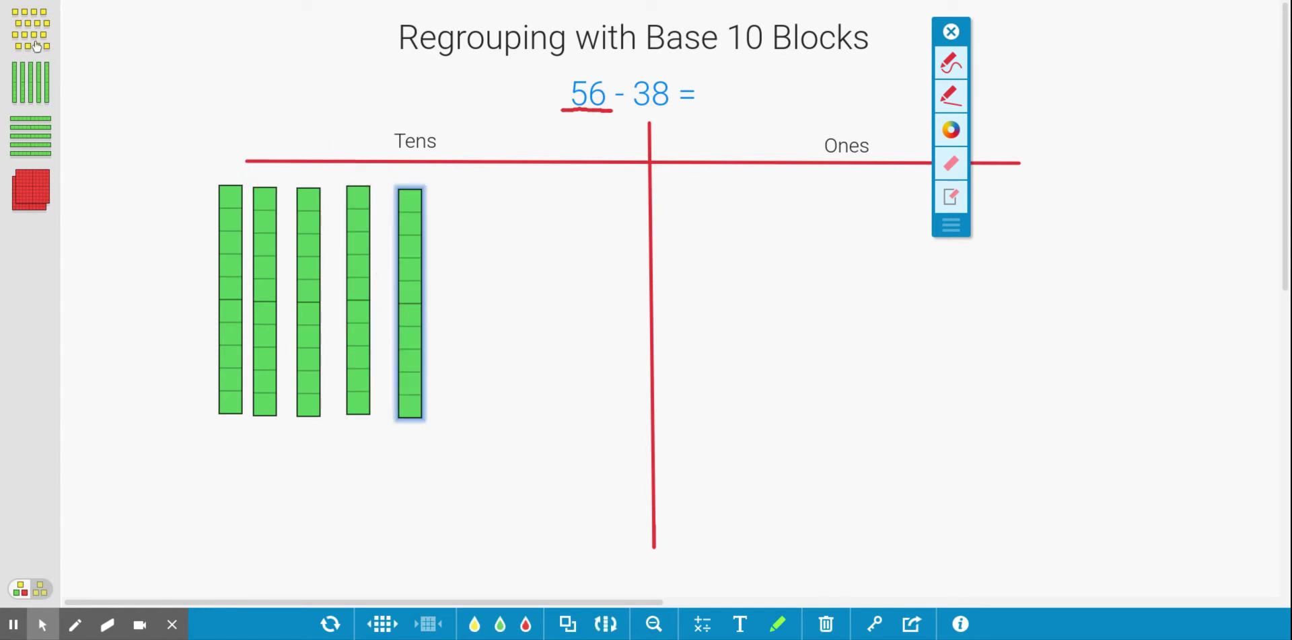
# Add six unit cubes to the Ones column, five in a row and one below.
pyautogui.moveTo(36, 46); pyautogui.dragTo(703, 227)
pyautogui.moveTo(37, 21); pyautogui.dragTo(755, 227)
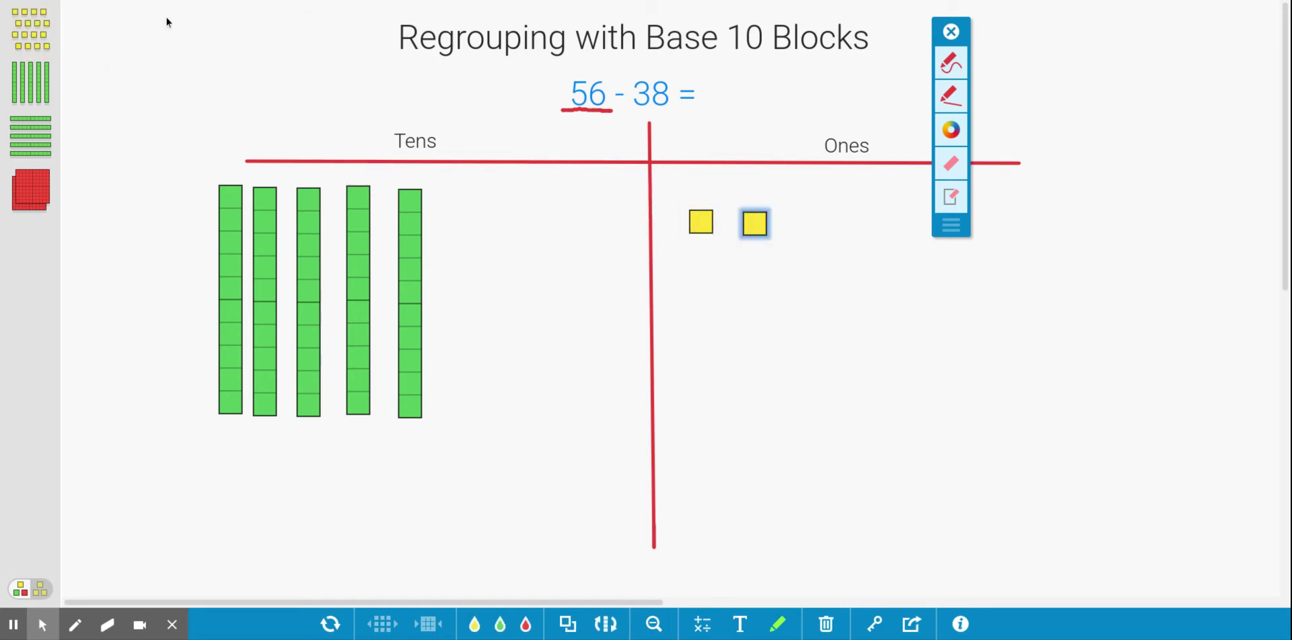
pyautogui.moveTo(47, 34); pyautogui.dragTo(810, 224)
pyautogui.moveTo(30, 30); pyautogui.dragTo(851, 222)
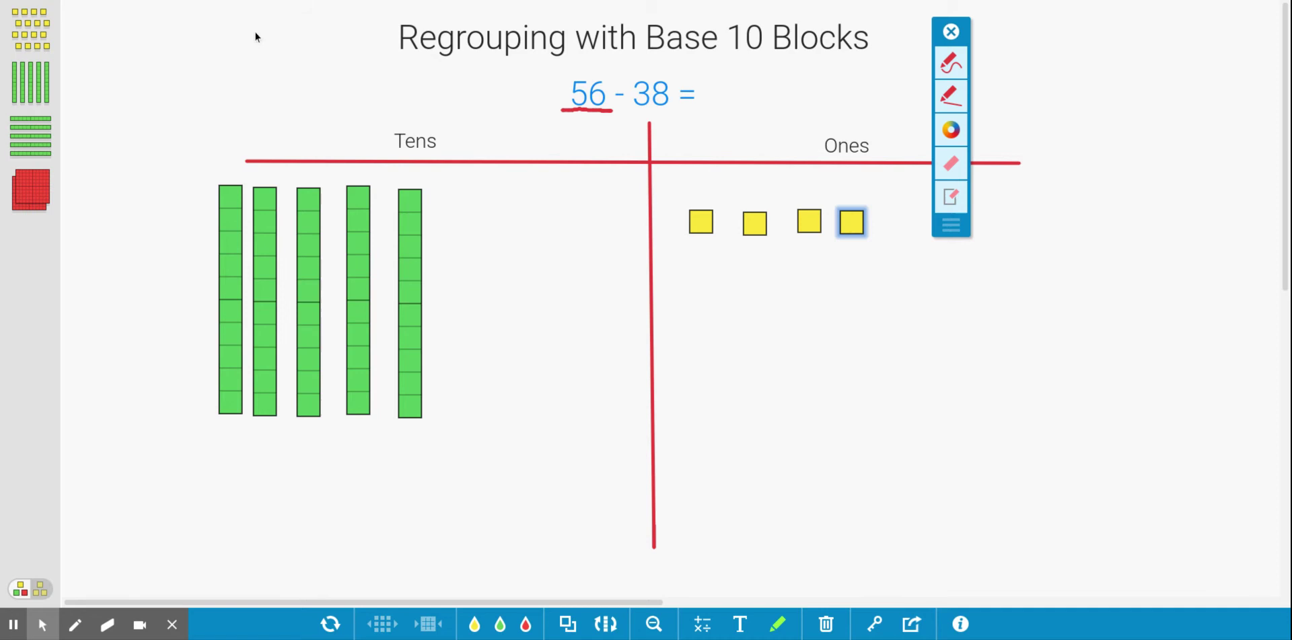
pyautogui.moveTo(27, 34); pyautogui.dragTo(903, 227)
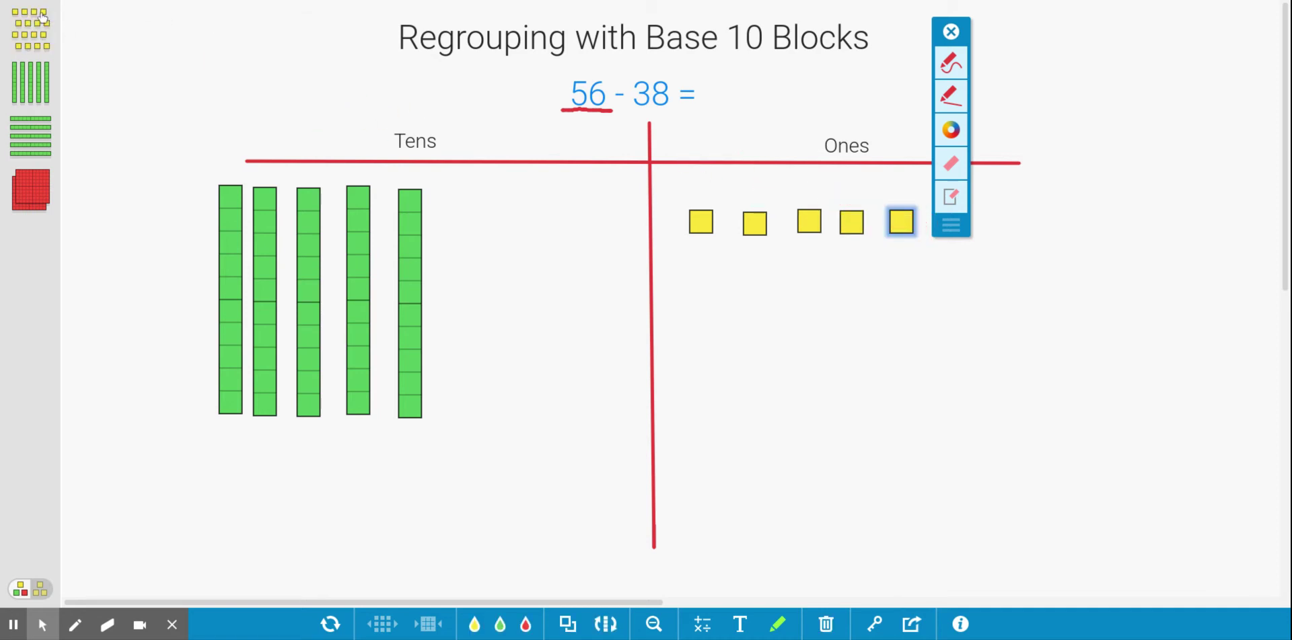
pyautogui.moveTo(33, 26); pyautogui.dragTo(701, 273)
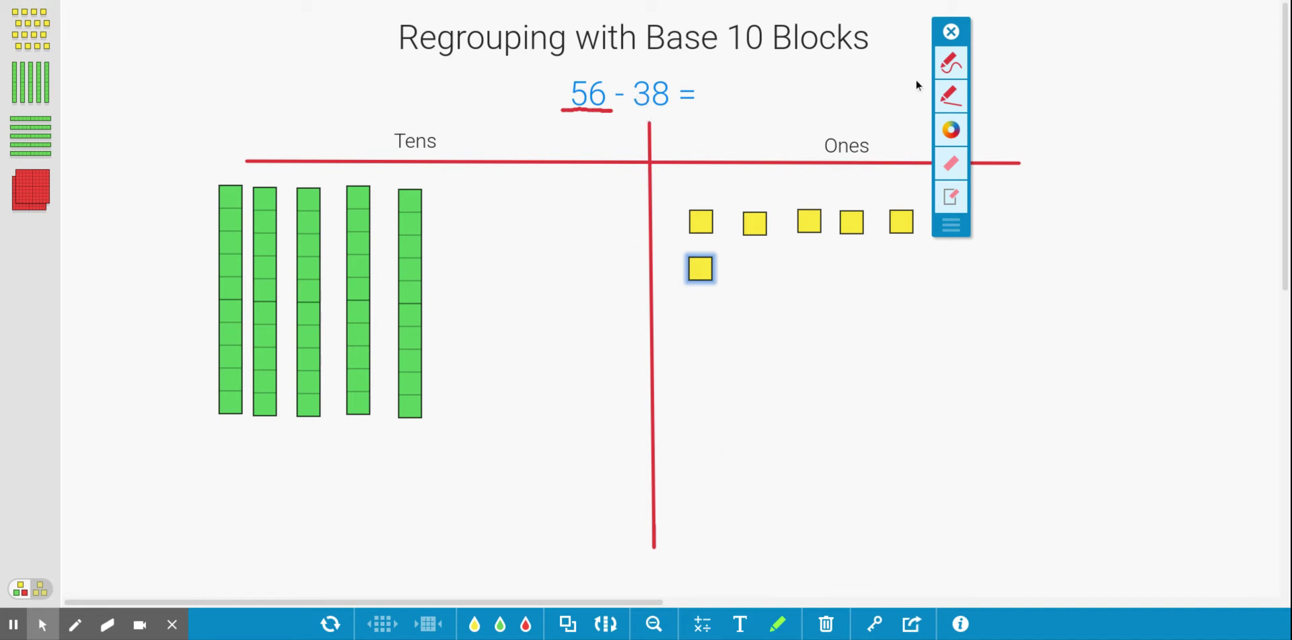
# Underline 38 in red and draw an arrow from the fifth ten-rod into Ones.
pyautogui.click(949, 64)
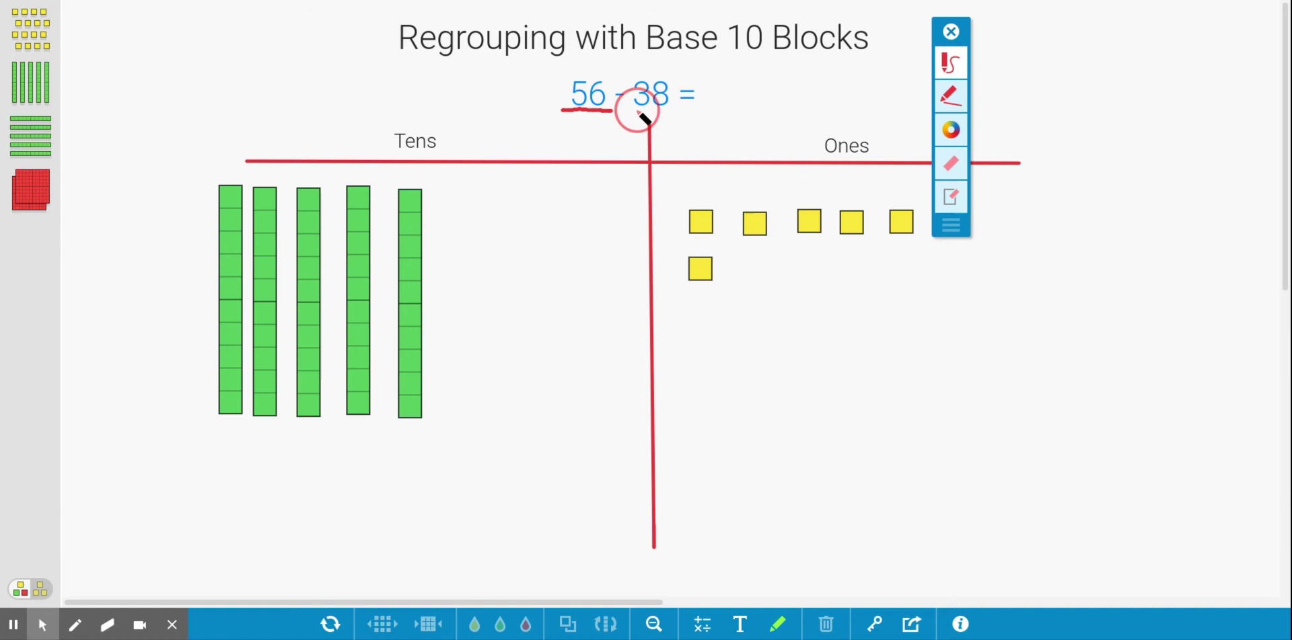
pyautogui.moveTo(635, 108); pyautogui.dragTo(671, 113)
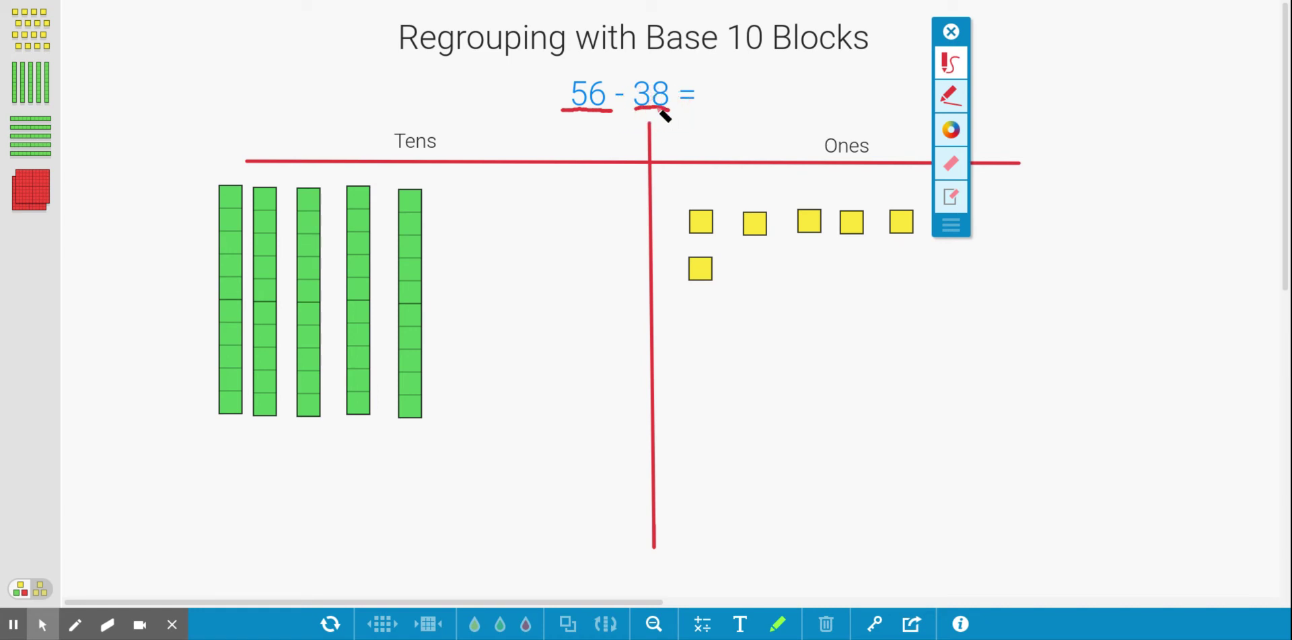
pyautogui.click(665, 116)
pyautogui.click(409, 245)
pyautogui.moveTo(408, 178)
pyautogui.mouseDown()
pyautogui.moveTo(447, 217)
pyautogui.moveTo(686, 319)
pyautogui.moveTo(680, 309)
pyautogui.moveTo(674, 327)
pyautogui.mouseUp()
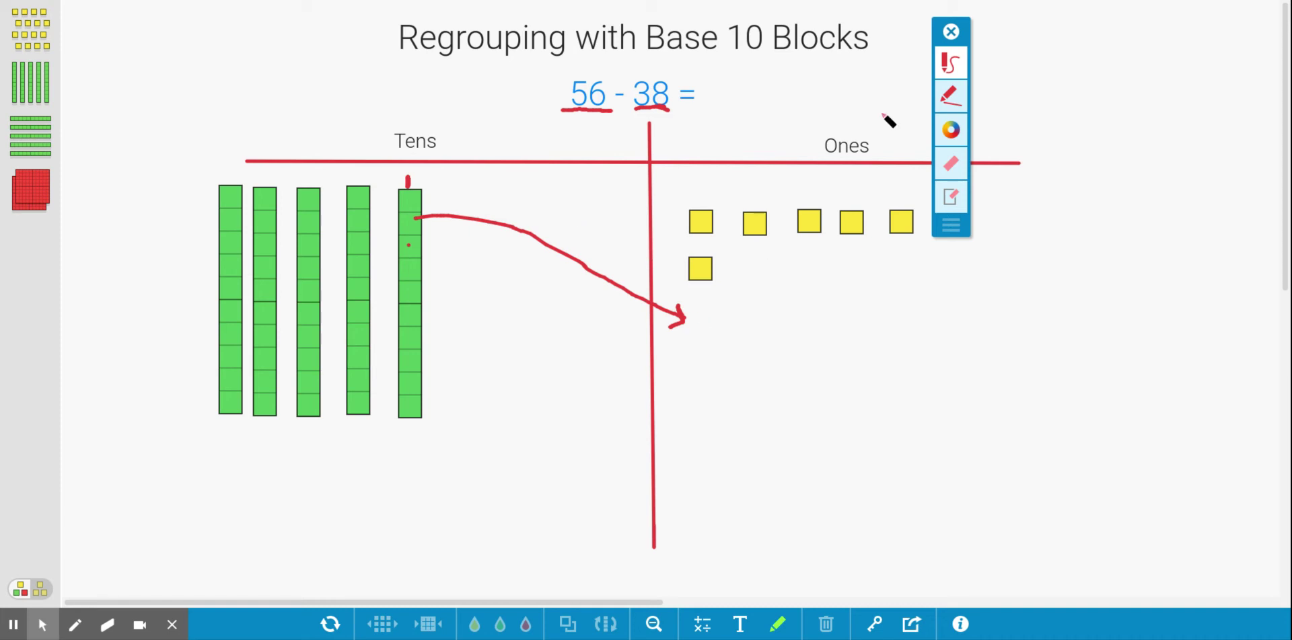
# Duplicate the lower Ones cube ten times, forming a diagonal trail of 16 ones.
pyautogui.click(951, 32)
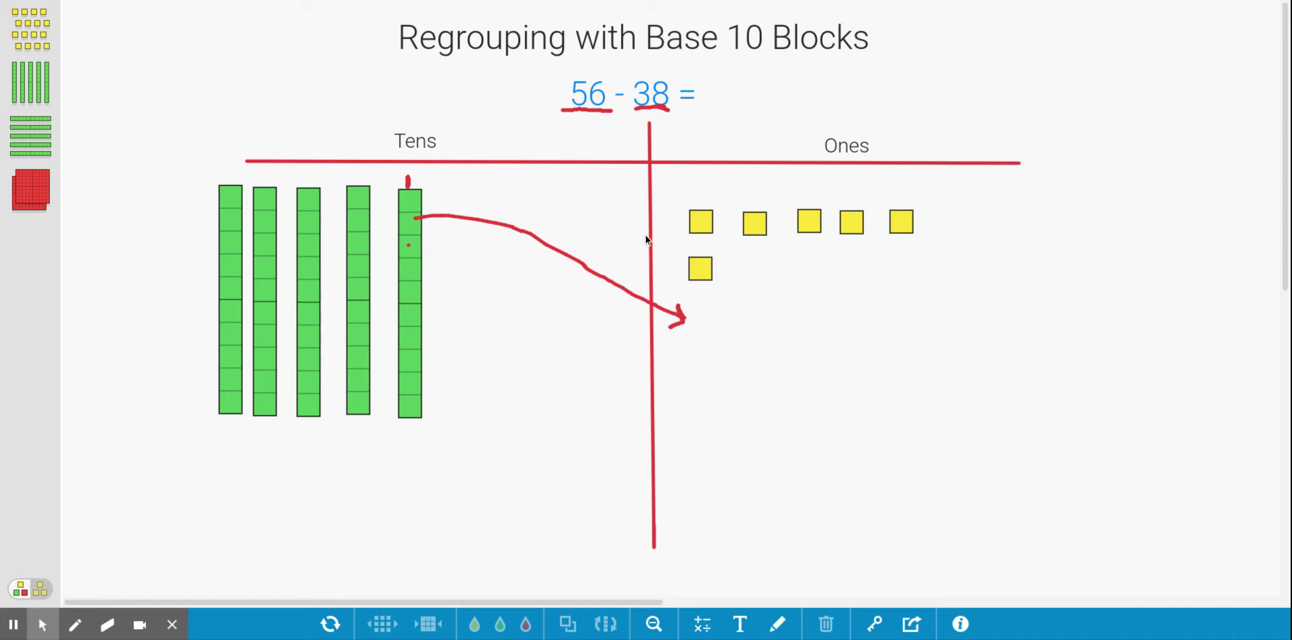
pyautogui.click(700, 270)
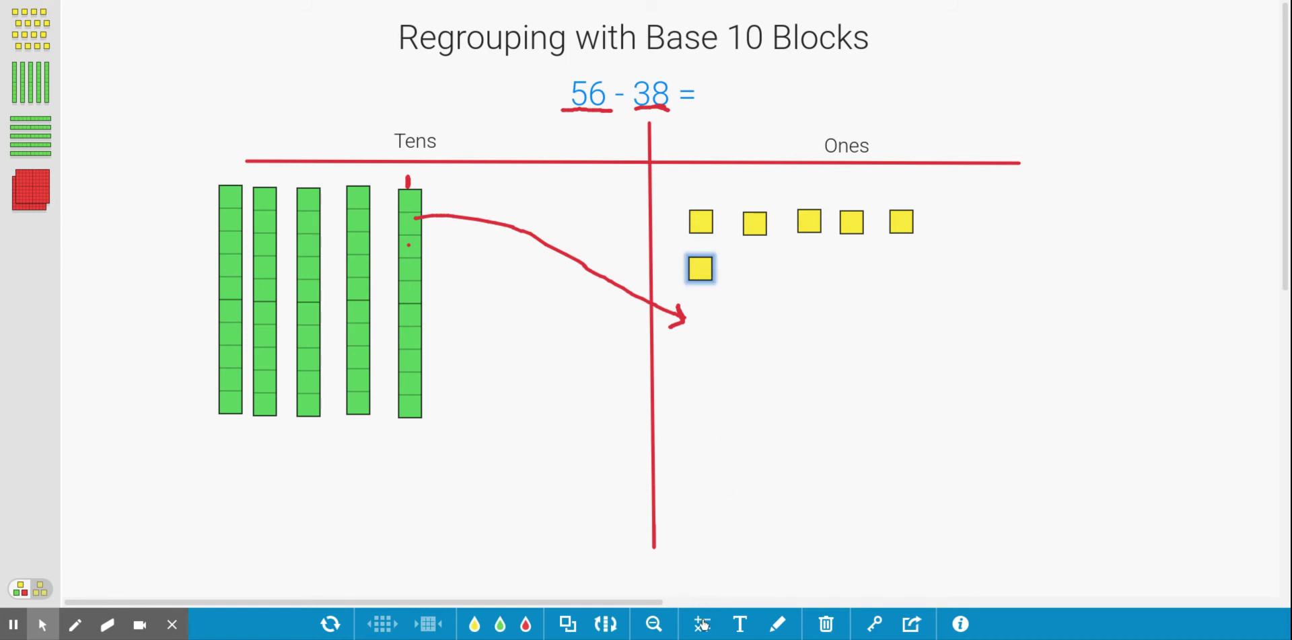
pyautogui.click(567, 628)
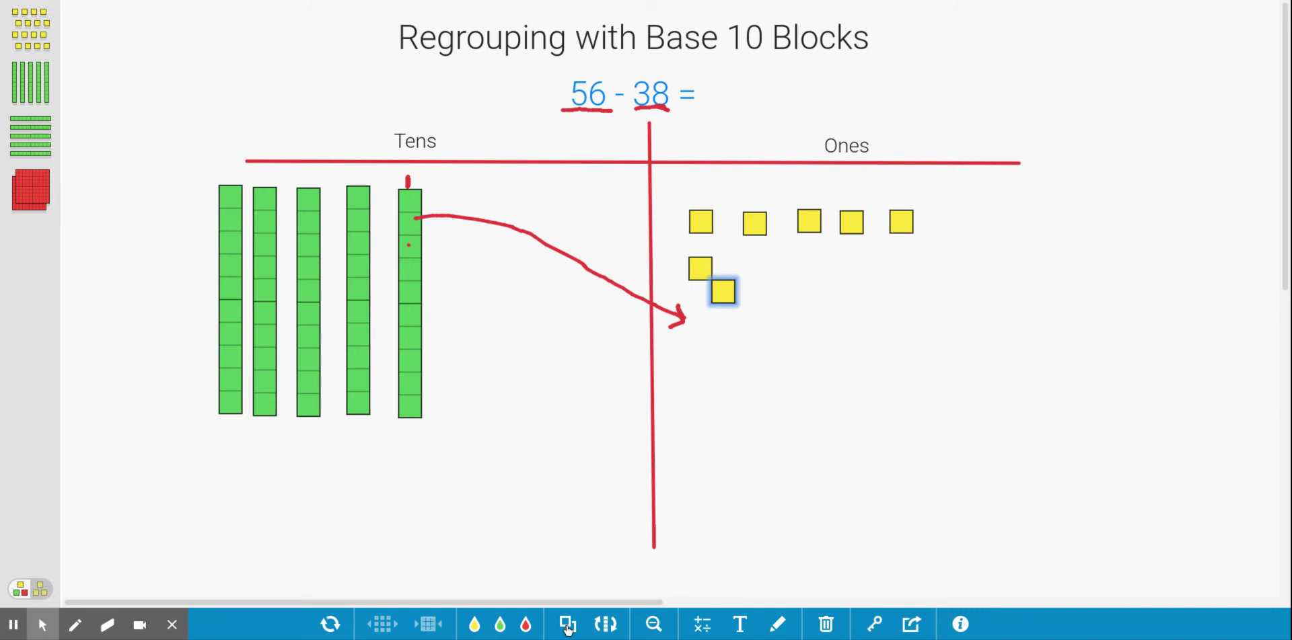
pyautogui.click(567, 627)
pyautogui.click(567, 627)
pyautogui.click(567, 628)
pyautogui.click(567, 628)
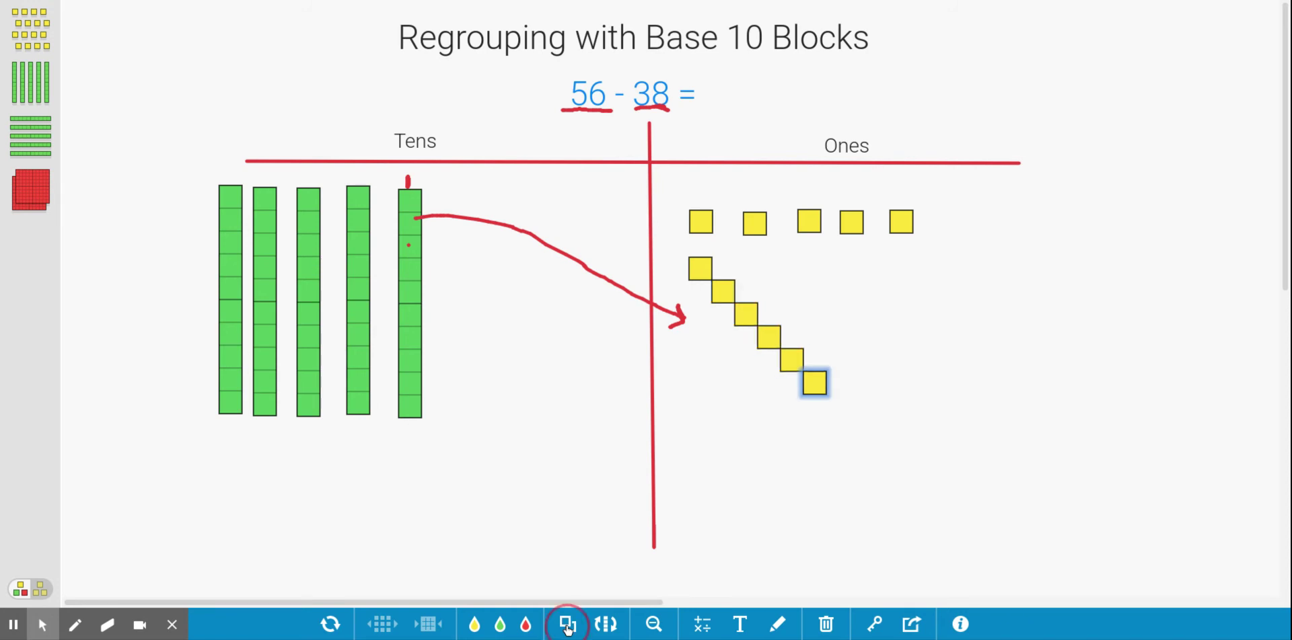
pyautogui.click(567, 628)
pyautogui.click(567, 628)
pyautogui.click(567, 628)
pyautogui.click(567, 627)
pyautogui.click(567, 627)
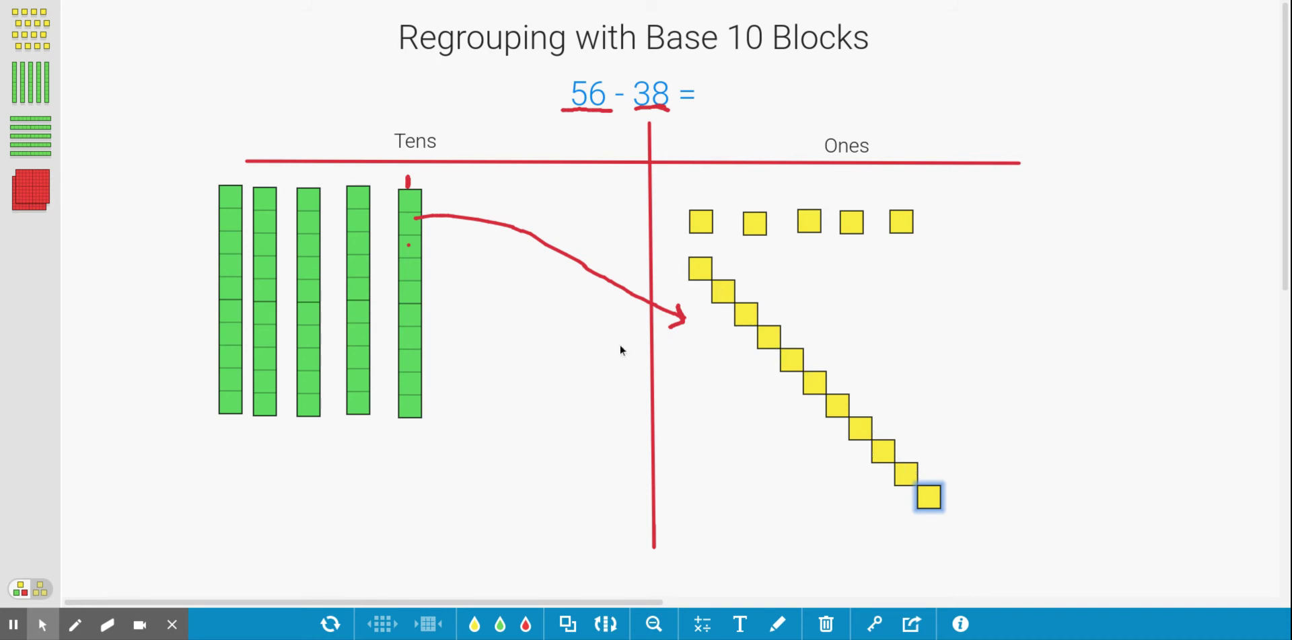
# Draw a red X over the fifth ten-rod to show it was traded.
pyautogui.click(785, 631)
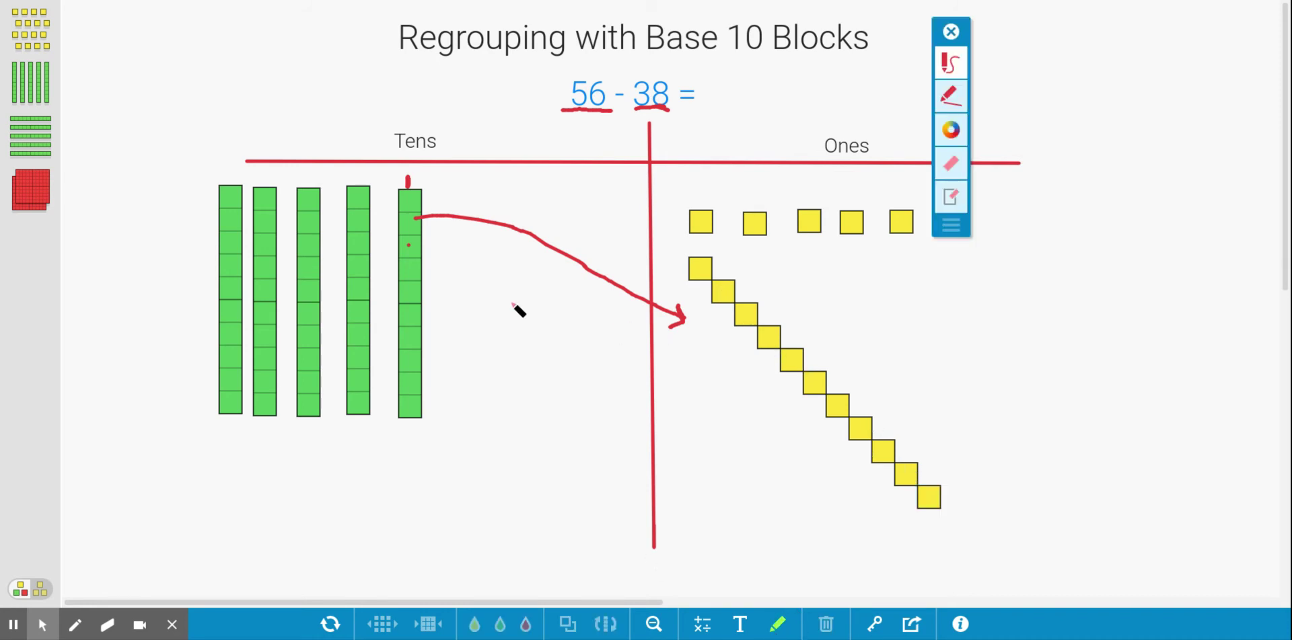
pyautogui.moveTo(388, 204)
pyautogui.mouseDown()
pyautogui.moveTo(432, 300)
pyautogui.moveTo(442, 363)
pyautogui.mouseUp()
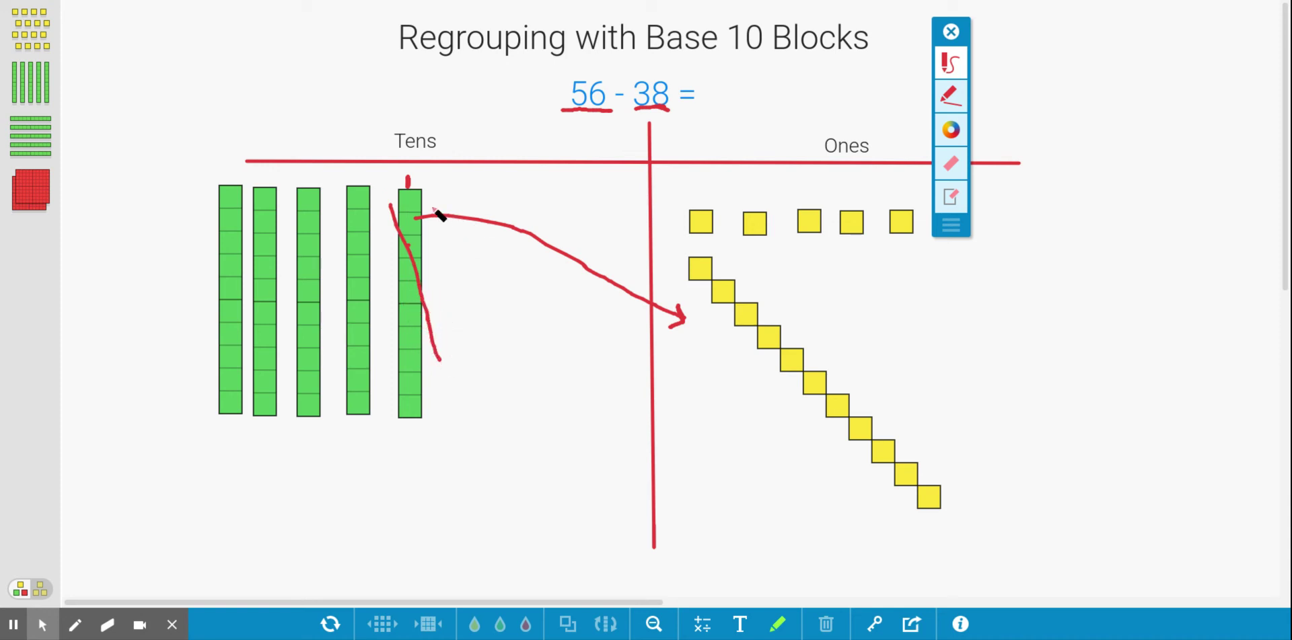
pyautogui.moveTo(431, 207); pyautogui.dragTo(380, 361)
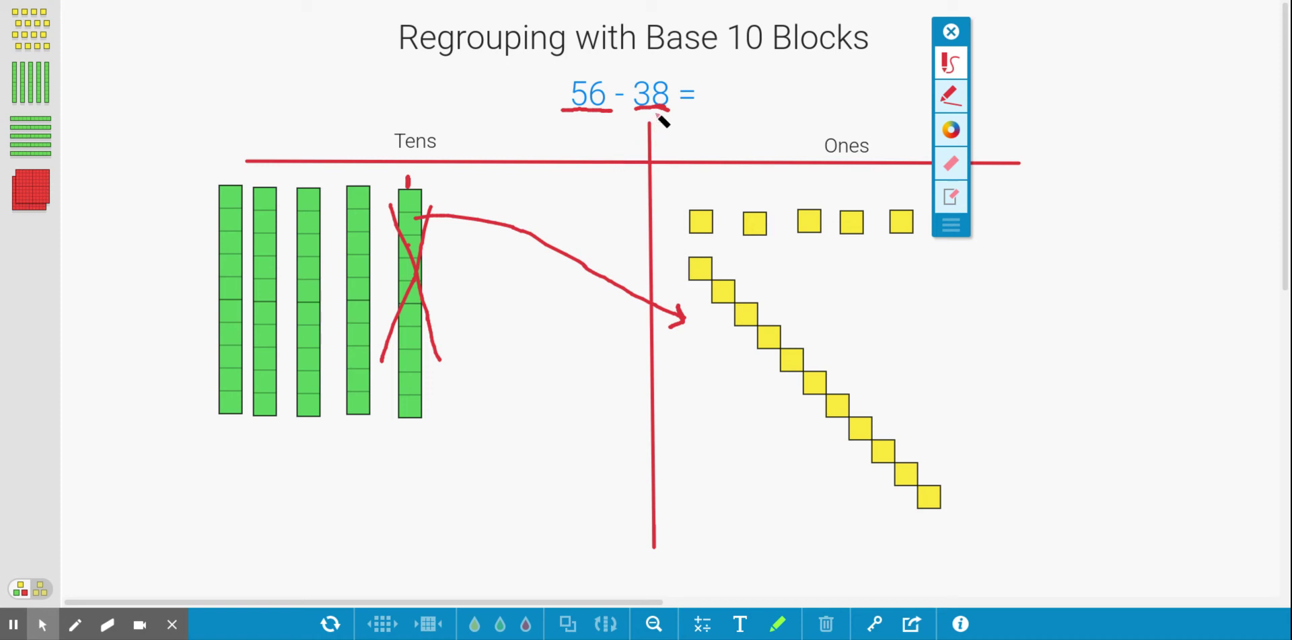
pyautogui.moveTo(660, 108)
pyautogui.mouseDown()
pyautogui.moveTo(636, 106)
pyautogui.moveTo(671, 109)
pyautogui.mouseUp()
# Cross out the last eight ones cubes in the diagonal trail.
pyautogui.moveTo(937, 480); pyautogui.dragTo(921, 517)
pyautogui.moveTo(914, 452); pyautogui.dragTo(900, 485)
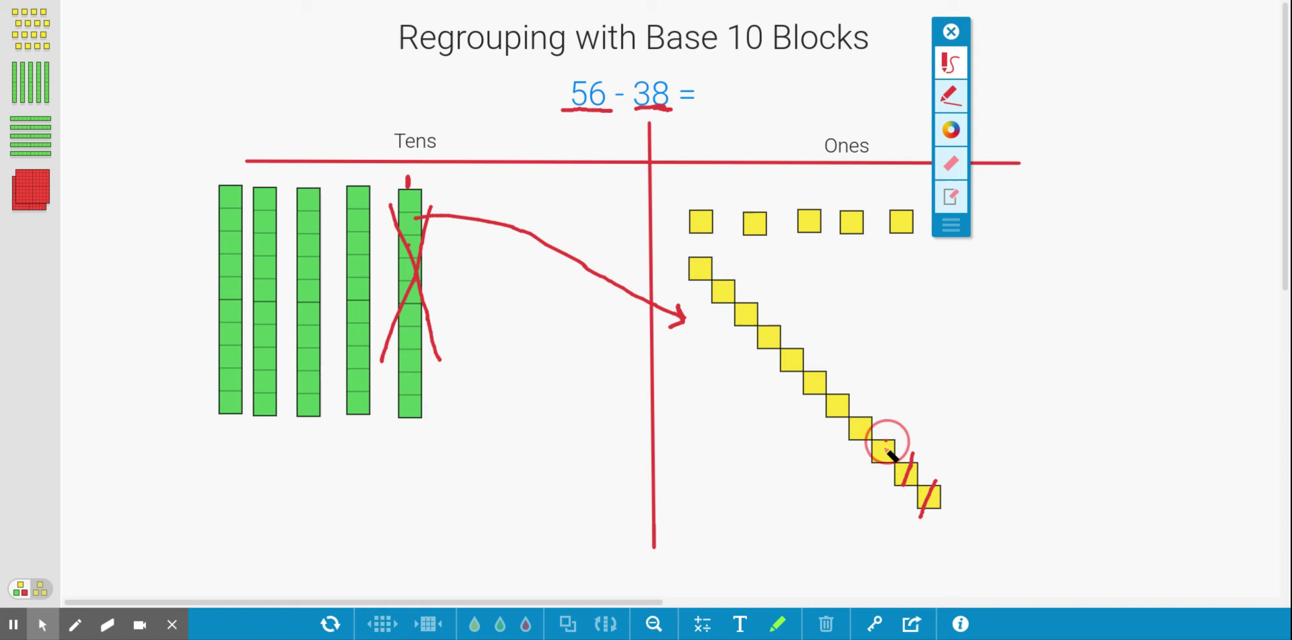
pyautogui.moveTo(886, 441); pyautogui.dragTo(878, 466)
pyautogui.moveTo(867, 413); pyautogui.dragTo(859, 431)
pyautogui.moveTo(847, 390); pyautogui.dragTo(832, 423)
pyautogui.moveTo(826, 373); pyautogui.dragTo(806, 395)
pyautogui.click(800, 357)
pyautogui.moveTo(800, 351); pyautogui.dragTo(792, 372)
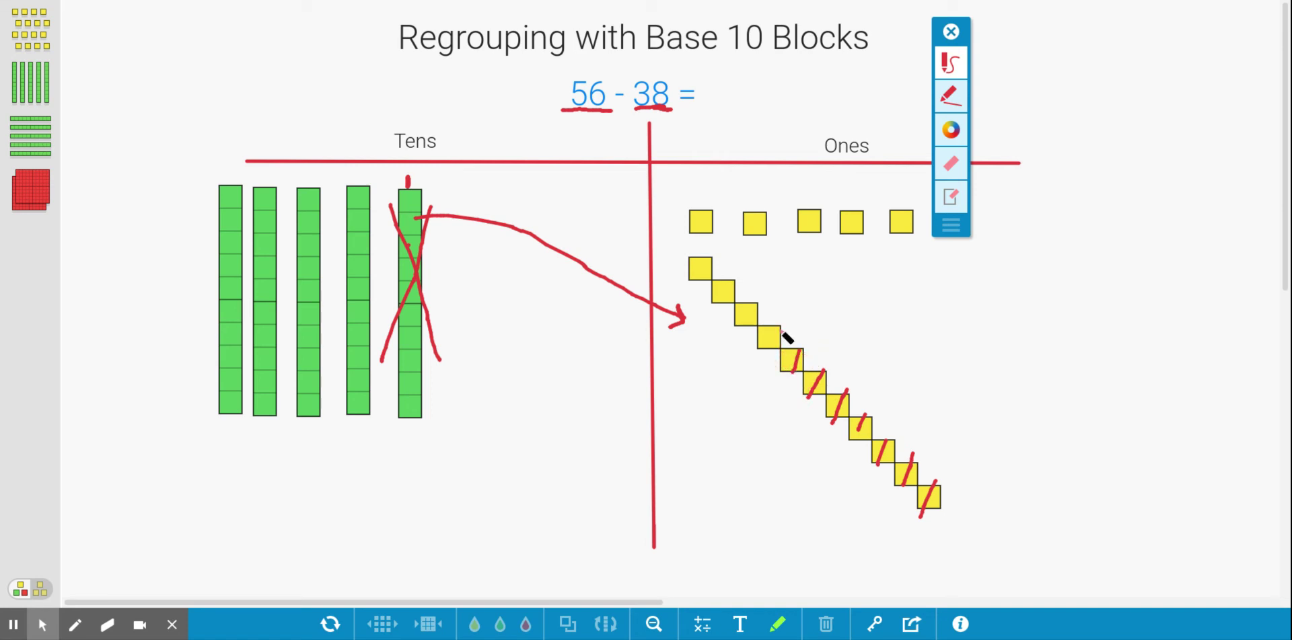
pyautogui.moveTo(776, 324); pyautogui.dragTo(760, 361)
# Touch up the underline beneath 38 and slash through tens rods two, three and four.
pyautogui.click(634, 111)
pyautogui.moveTo(637, 113); pyautogui.dragTo(671, 108)
pyautogui.moveTo(341, 202); pyautogui.dragTo(382, 307)
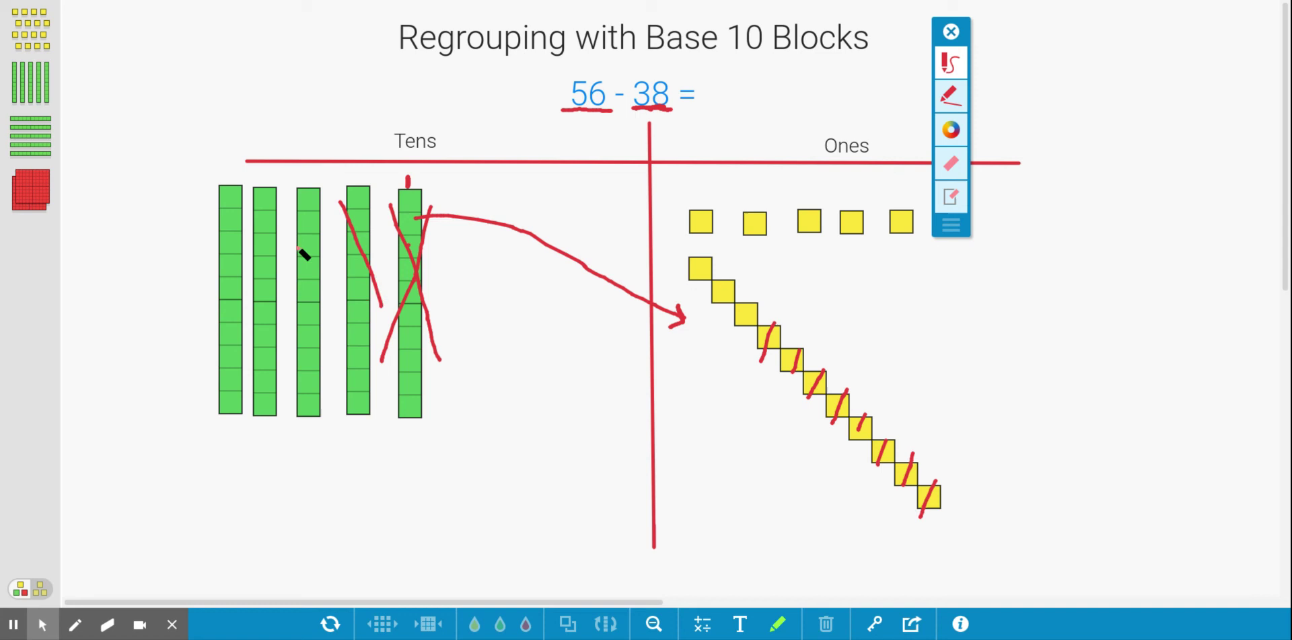
pyautogui.moveTo(293, 242); pyautogui.dragTo(331, 314)
pyautogui.moveTo(247, 260); pyautogui.dragTo(286, 309)
# Dot each remaining ones cube to count them and write 8 below the Ones column.
pyautogui.click(701, 229)
pyautogui.click(804, 224)
pyautogui.click(849, 224)
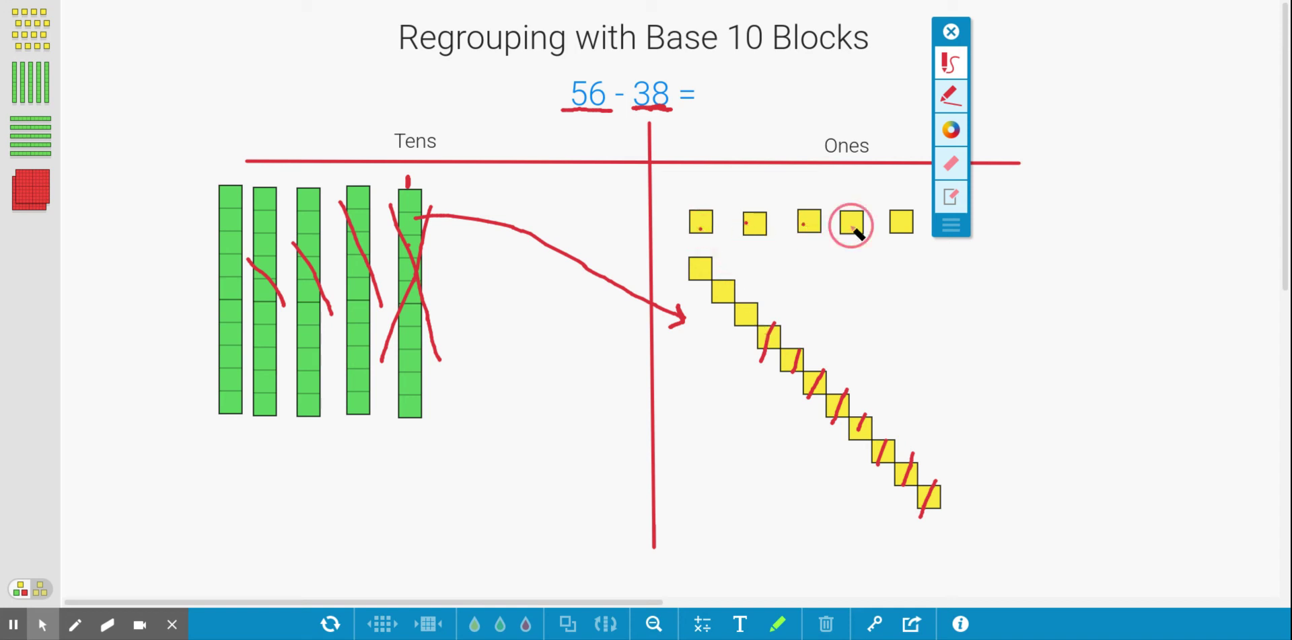
pyautogui.click(897, 226)
pyautogui.click(701, 267)
pyautogui.click(722, 286)
pyautogui.click(747, 313)
pyautogui.click(773, 432)
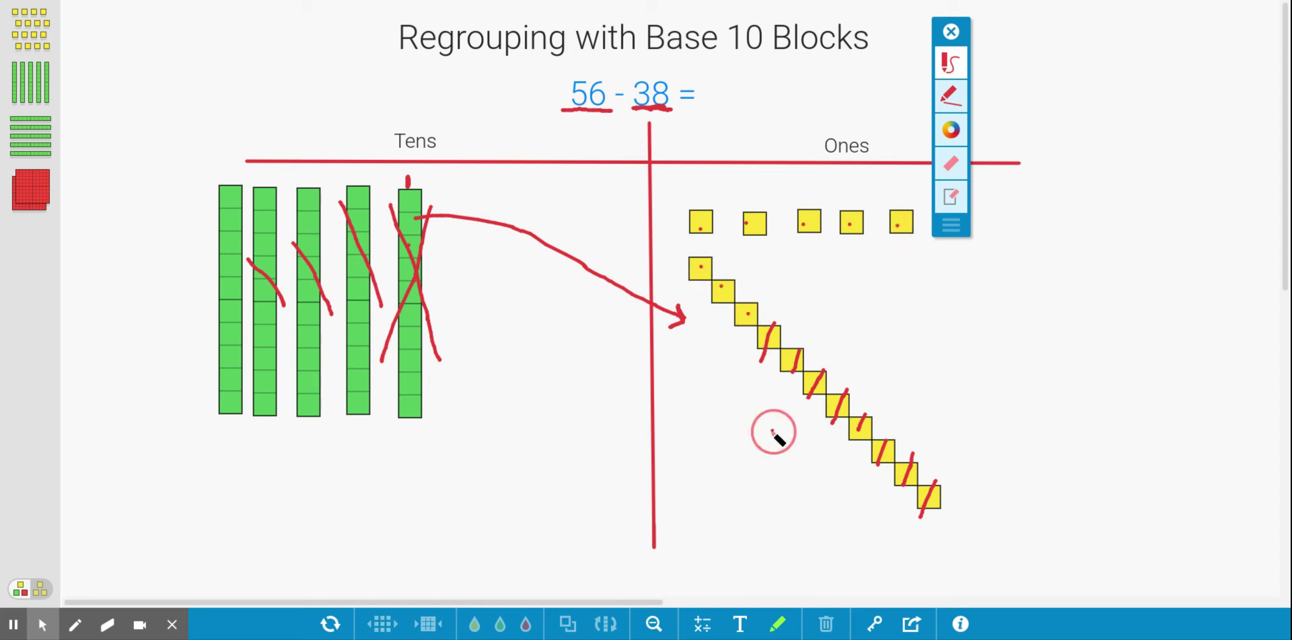
pyautogui.moveTo(773, 432)
pyautogui.mouseDown()
pyautogui.moveTo(784, 491)
pyautogui.moveTo(767, 468)
pyautogui.moveTo(781, 446)
pyautogui.mouseUp()
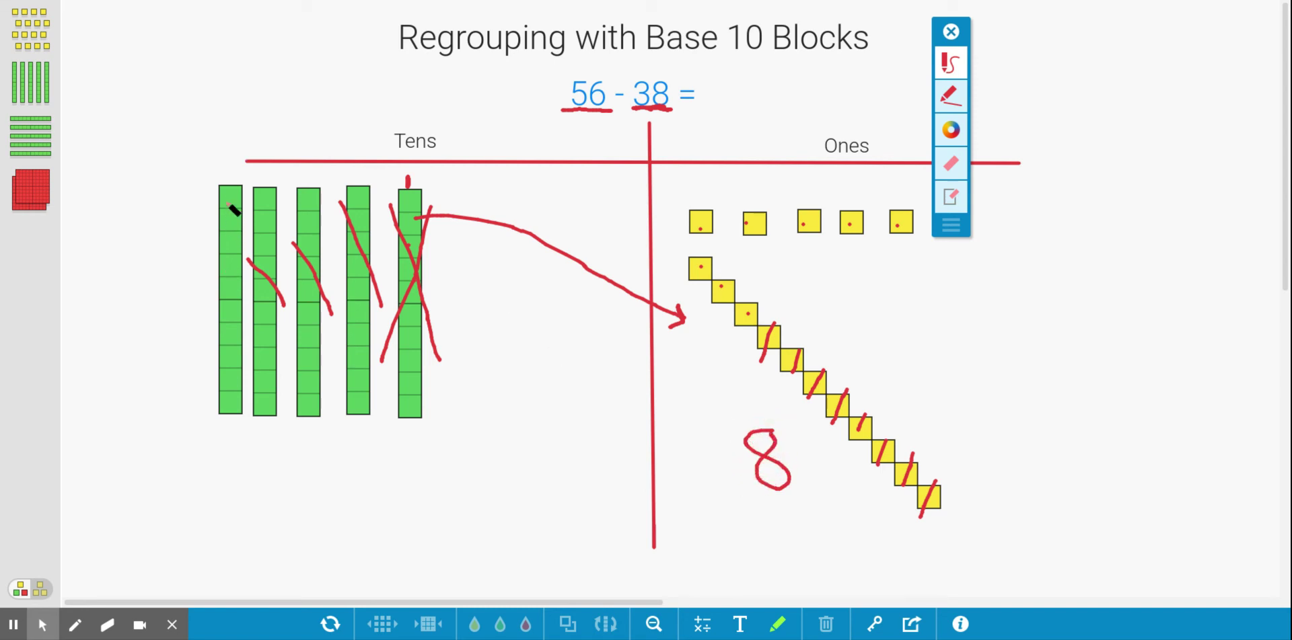
# Write 10 under the tens rods with a plus sign, then write 18 after the equals sign.
pyautogui.moveTo(226, 200); pyautogui.dragTo(226, 212)
pyautogui.moveTo(300, 453); pyautogui.dragTo(307, 520)
pyautogui.moveTo(355, 455)
pyautogui.mouseDown()
pyautogui.moveTo(346, 499)
pyautogui.moveTo(384, 507)
pyautogui.moveTo(358, 460)
pyautogui.mouseUp()
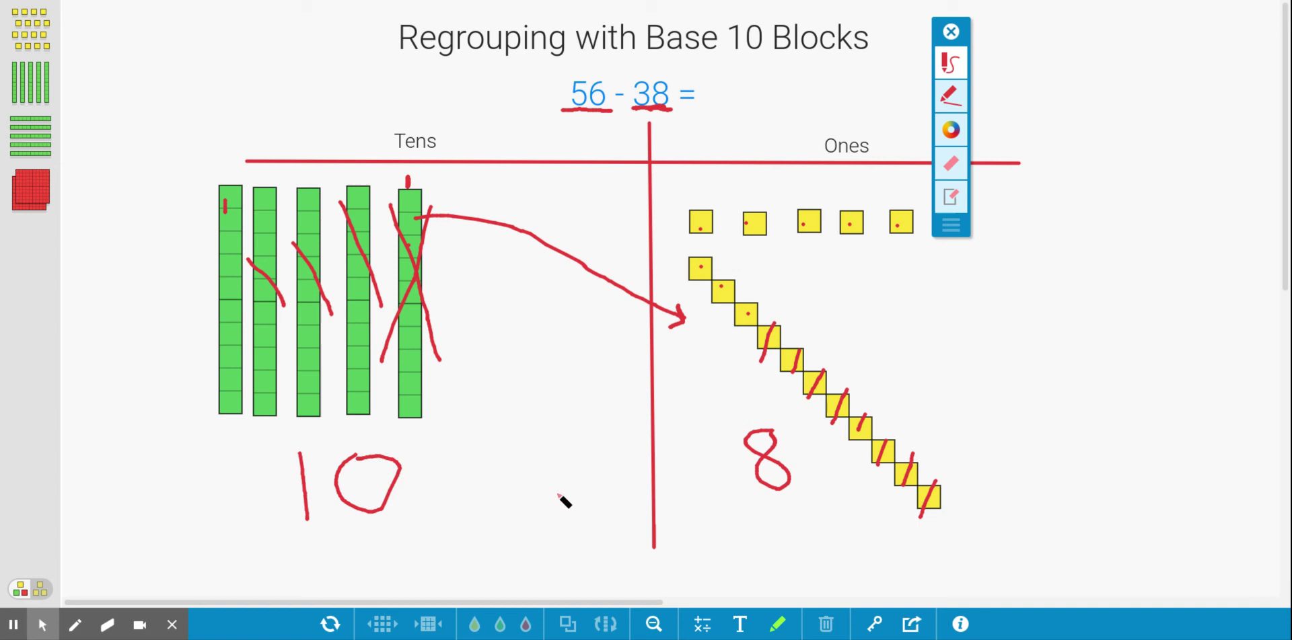
pyautogui.moveTo(544, 462)
pyautogui.mouseDown()
pyautogui.moveTo(544, 485)
pyautogui.moveTo(553, 475)
pyautogui.mouseUp()
pyautogui.moveTo(708, 74); pyautogui.dragTo(713, 120)
pyautogui.moveTo(752, 80)
pyautogui.mouseDown()
pyautogui.moveTo(733, 80)
pyautogui.moveTo(749, 92)
pyautogui.moveTo(738, 116)
pyautogui.moveTo(755, 80)
pyautogui.mouseUp()
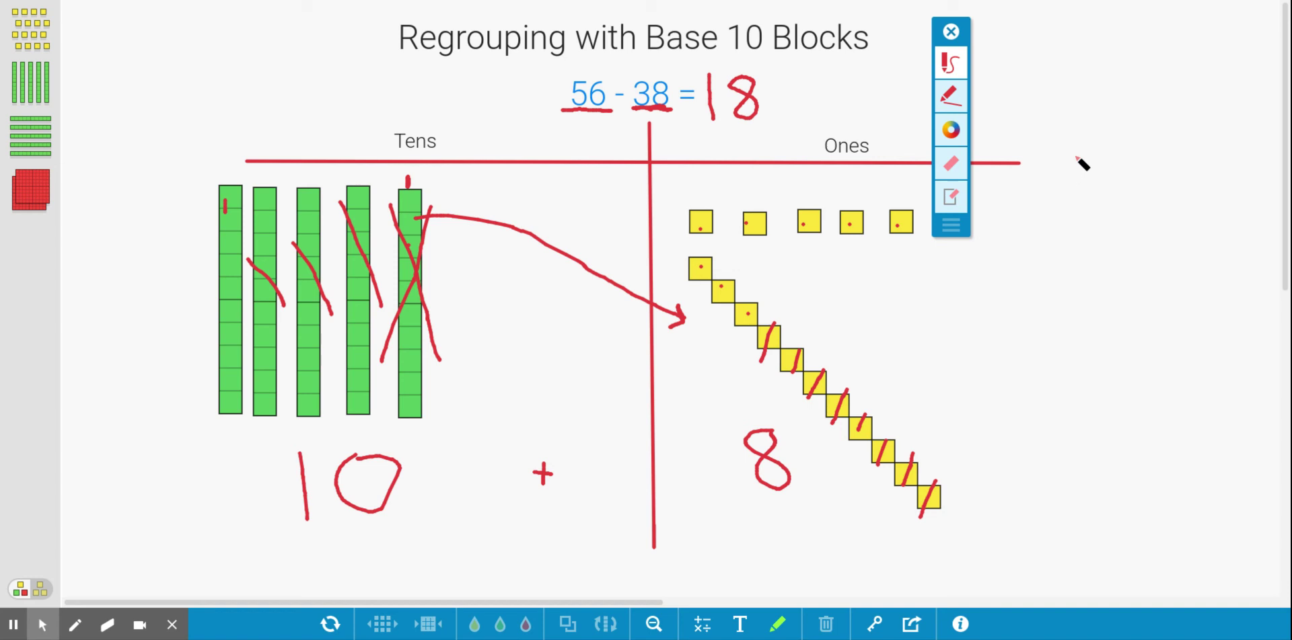
# Write 56 over −38 vertically with a line, then cross out the 5 and write 4 above.
pyautogui.moveTo(1087, 156)
pyautogui.mouseDown()
pyautogui.moveTo(1066, 164)
pyautogui.moveTo(1097, 214)
pyautogui.moveTo(1065, 216)
pyautogui.mouseUp()
pyautogui.moveTo(1133, 159)
pyautogui.mouseDown()
pyautogui.moveTo(1127, 199)
pyautogui.moveTo(1144, 213)
pyautogui.moveTo(1122, 219)
pyautogui.mouseUp()
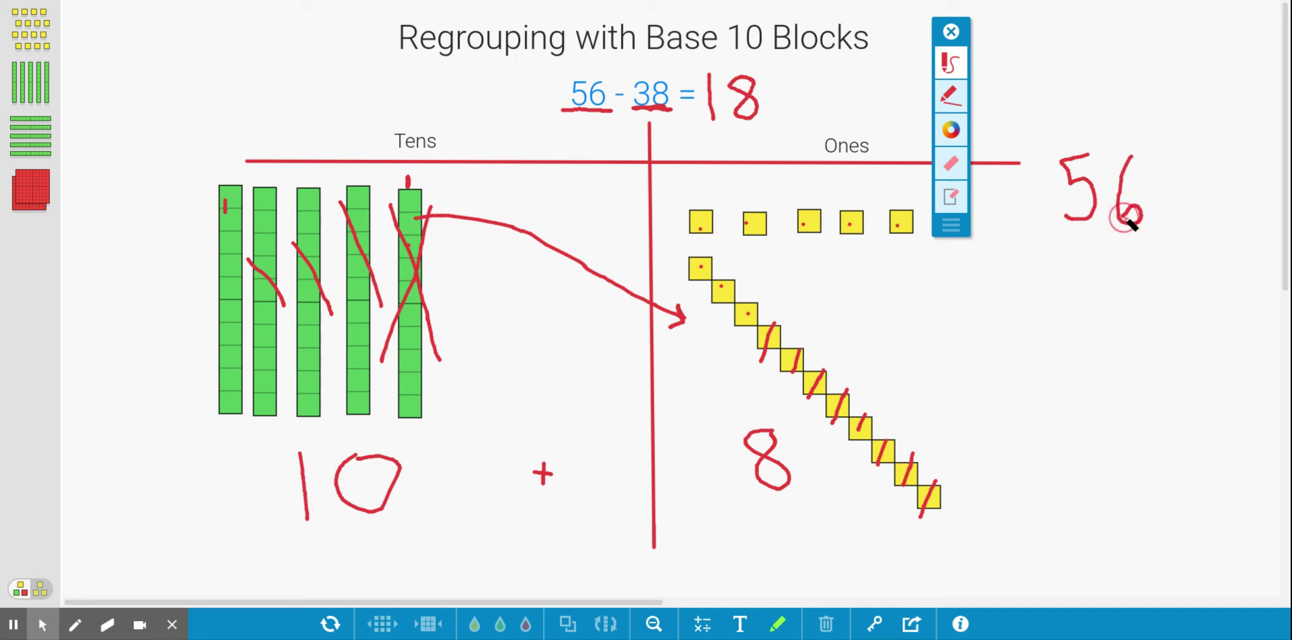
pyautogui.moveTo(1002, 280); pyautogui.dragTo(1014, 280)
pyautogui.moveTo(1068, 241)
pyautogui.mouseDown()
pyautogui.moveTo(1082, 242)
pyautogui.moveTo(1075, 265)
pyautogui.moveTo(1099, 286)
pyautogui.moveTo(1062, 294)
pyautogui.mouseUp()
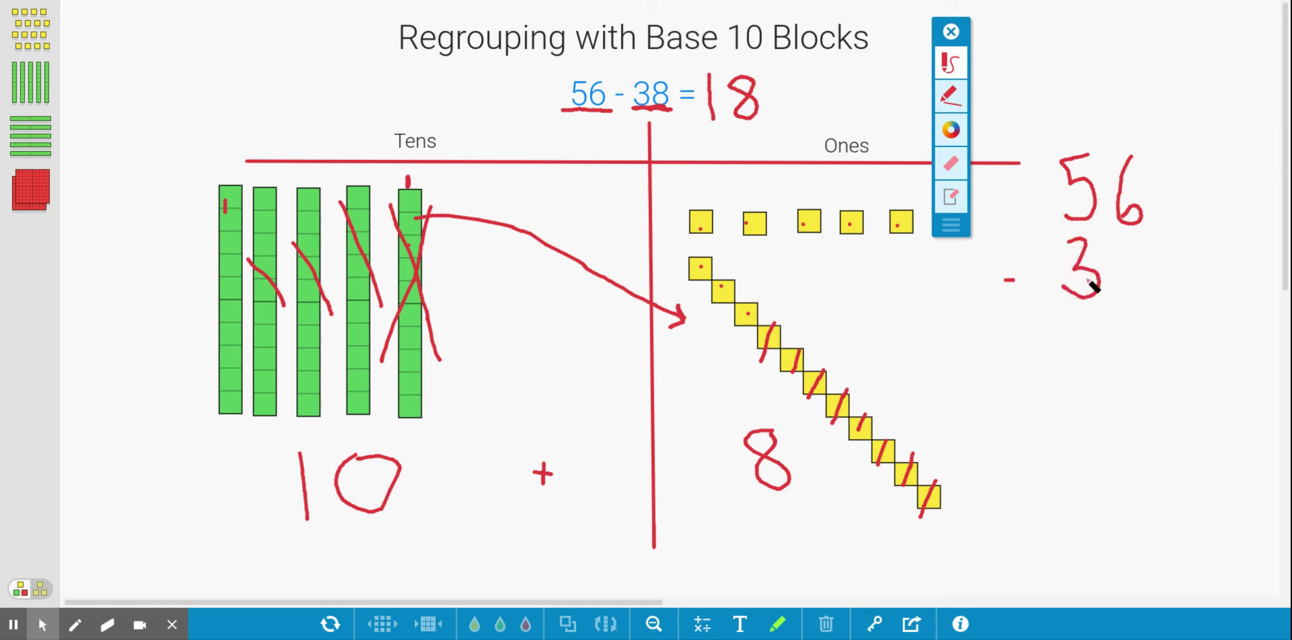
pyautogui.moveTo(1141, 248)
pyautogui.mouseDown()
pyautogui.moveTo(1131, 266)
pyautogui.moveTo(1157, 304)
pyautogui.moveTo(1141, 260)
pyautogui.mouseUp()
pyautogui.click(1031, 335)
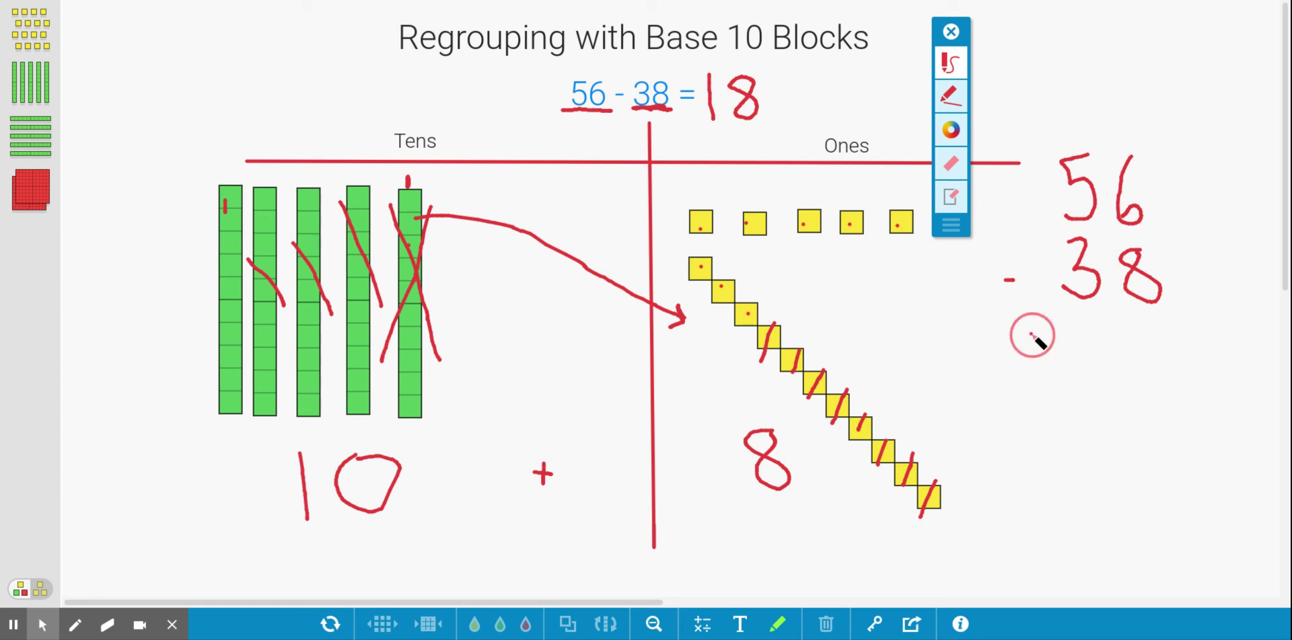
pyautogui.moveTo(1031, 335); pyautogui.dragTo(1196, 324)
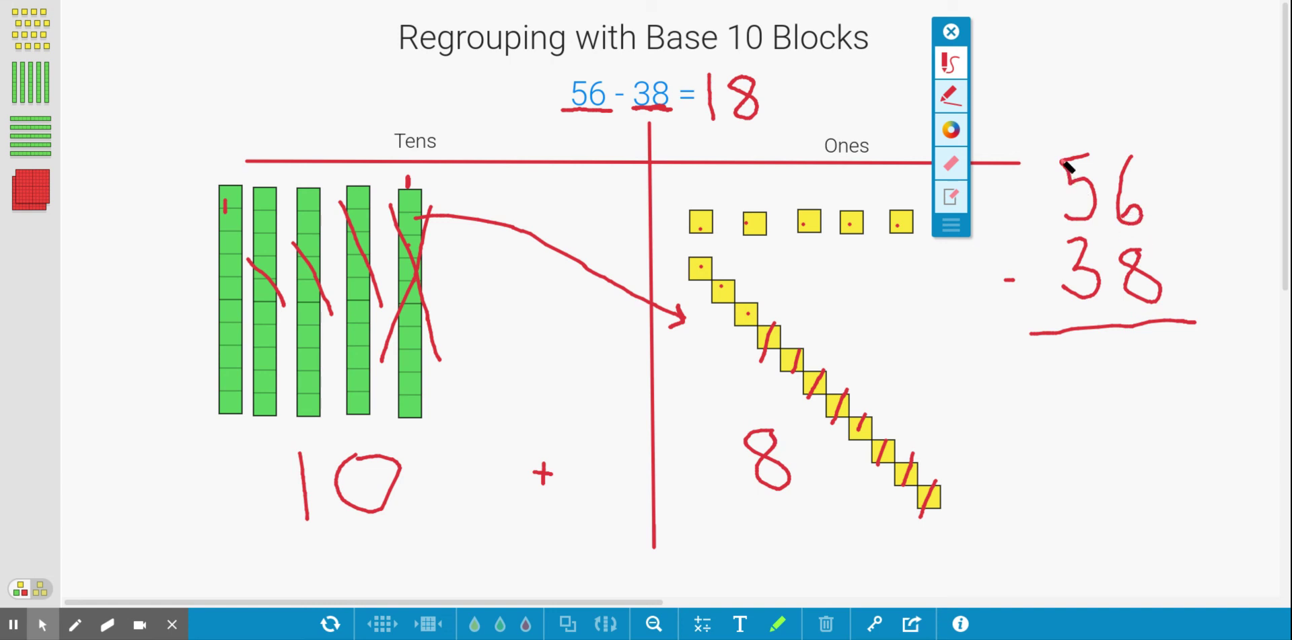
pyautogui.moveTo(1055, 147); pyautogui.dragTo(1108, 228)
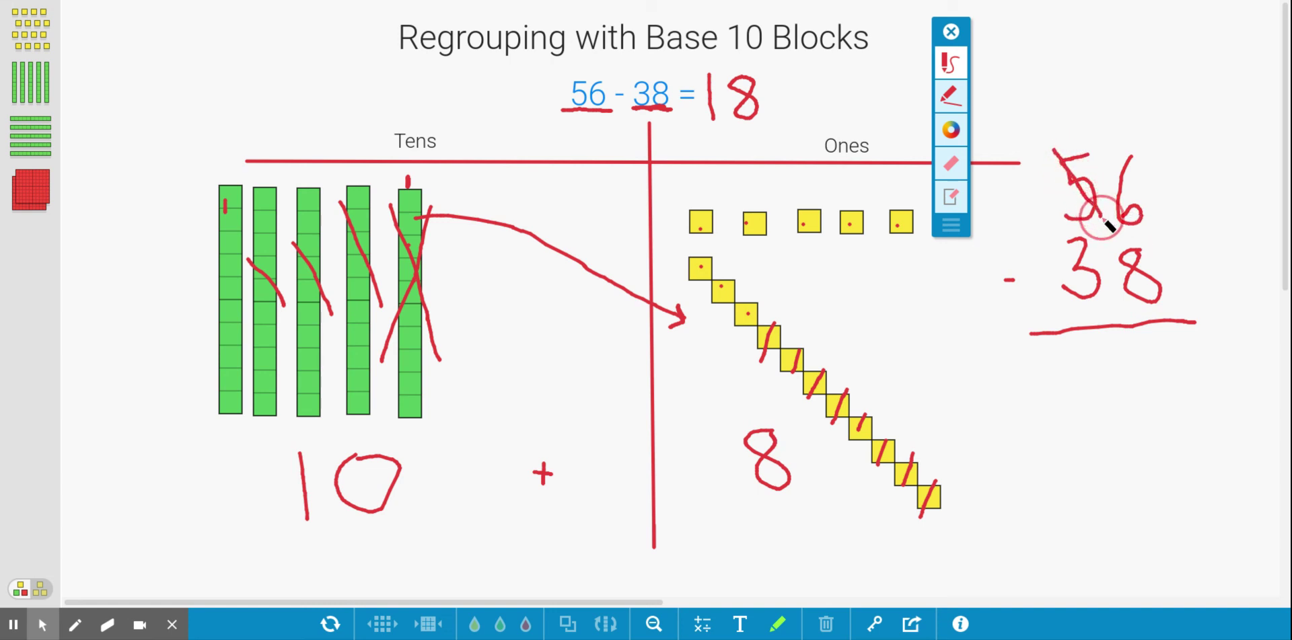
pyautogui.moveTo(1057, 121)
pyautogui.mouseDown()
pyautogui.moveTo(1073, 156)
pyautogui.moveTo(1118, 169)
pyautogui.moveTo(1146, 226)
pyautogui.mouseUp()
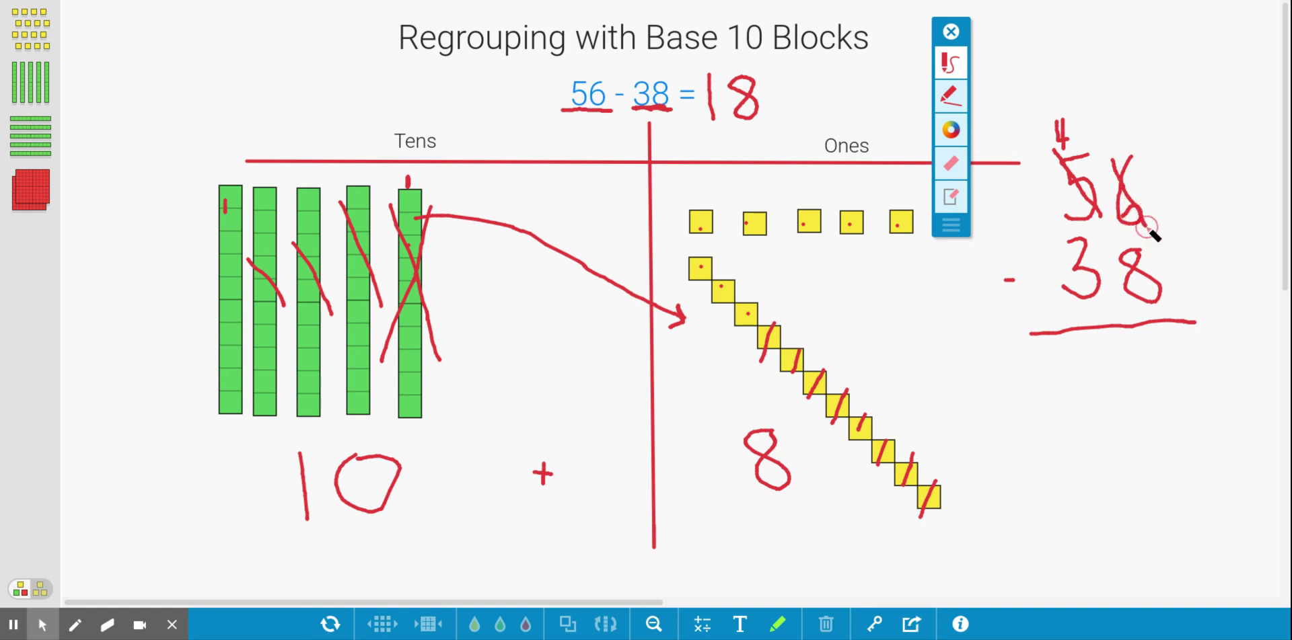
# Write 16 above the slashed 6, 18 below the line, and a check mark beside it.
pyautogui.click(1114, 118)
pyautogui.moveTo(1113, 117)
pyautogui.mouseDown()
pyautogui.moveTo(1115, 136)
pyautogui.moveTo(1139, 133)
pyautogui.moveTo(1134, 148)
pyautogui.mouseUp()
pyautogui.click(1129, 120)
pyautogui.moveTo(1143, 350)
pyautogui.mouseDown()
pyautogui.moveTo(1131, 353)
pyautogui.moveTo(1150, 375)
pyautogui.moveTo(1137, 380)
pyautogui.moveTo(1152, 363)
pyautogui.mouseUp()
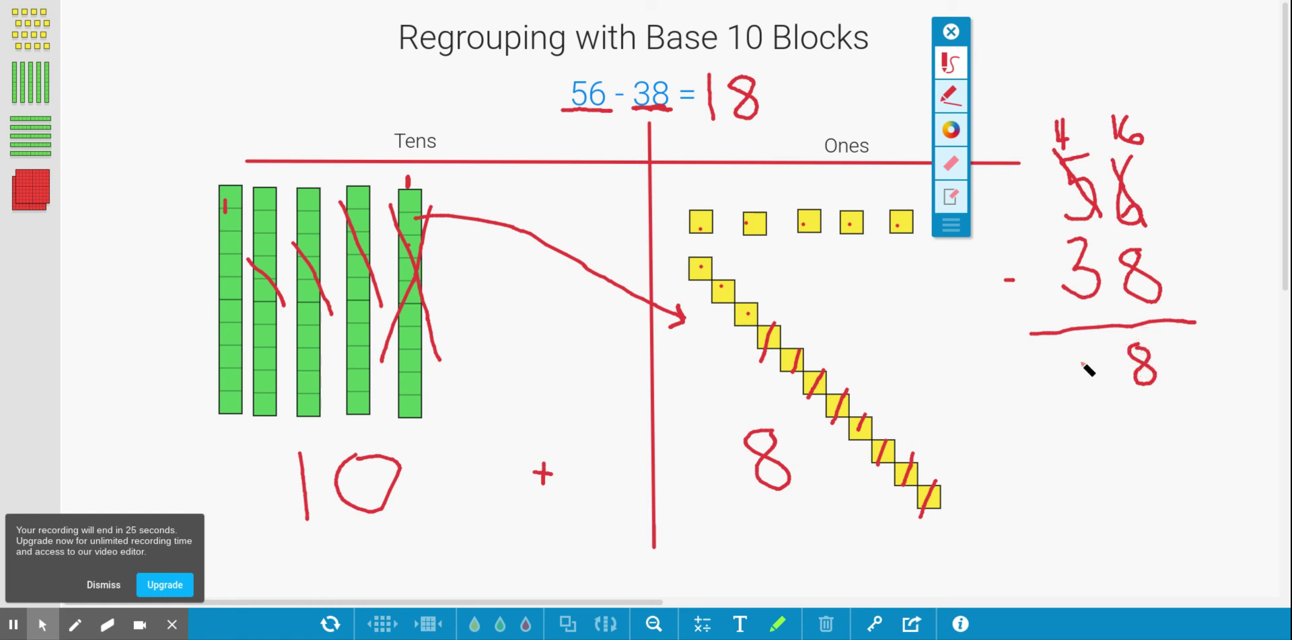
pyautogui.moveTo(1084, 352); pyautogui.dragTo(1085, 385)
pyautogui.moveTo(1181, 369); pyautogui.dragTo(1258, 246)
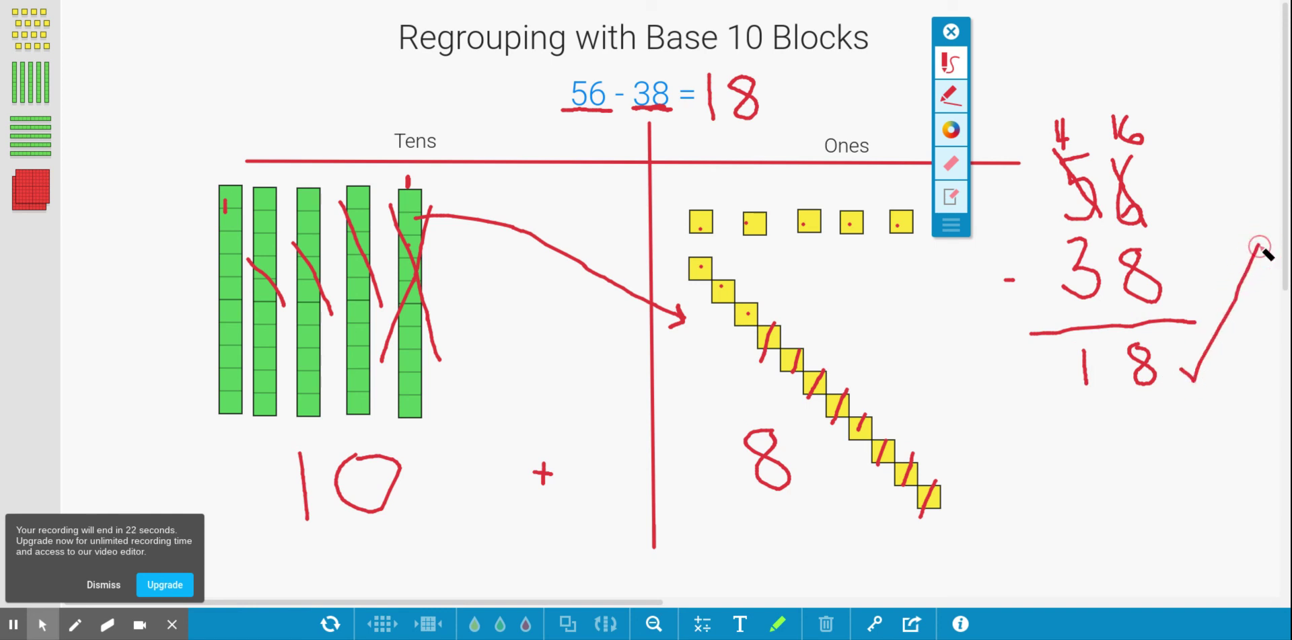